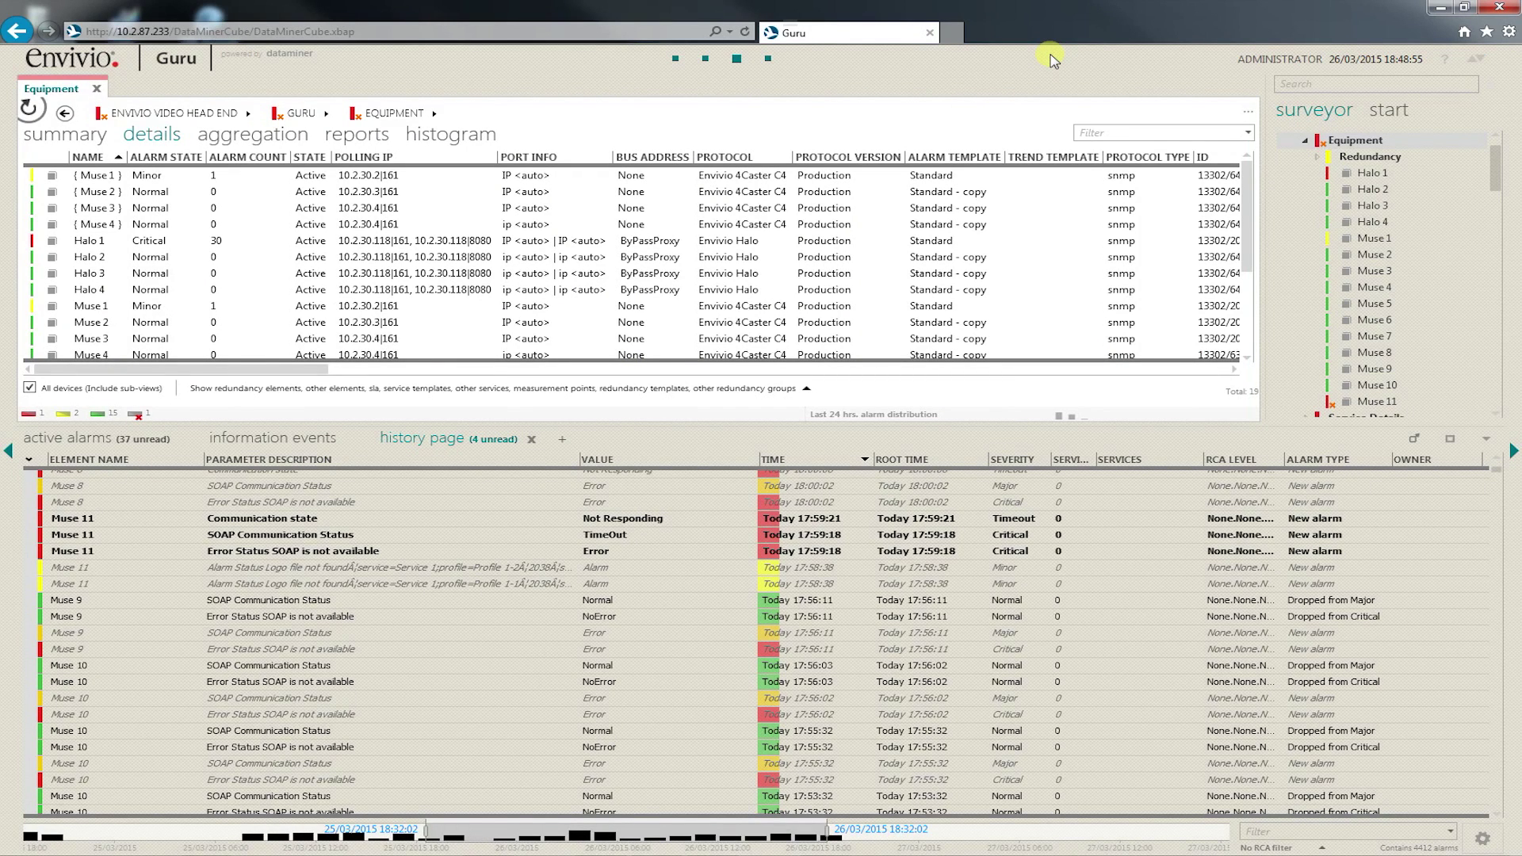
# Sort the equipment table by alarm state, then by name, and switch to the Services tile grid.
pyautogui.click(190, 158)
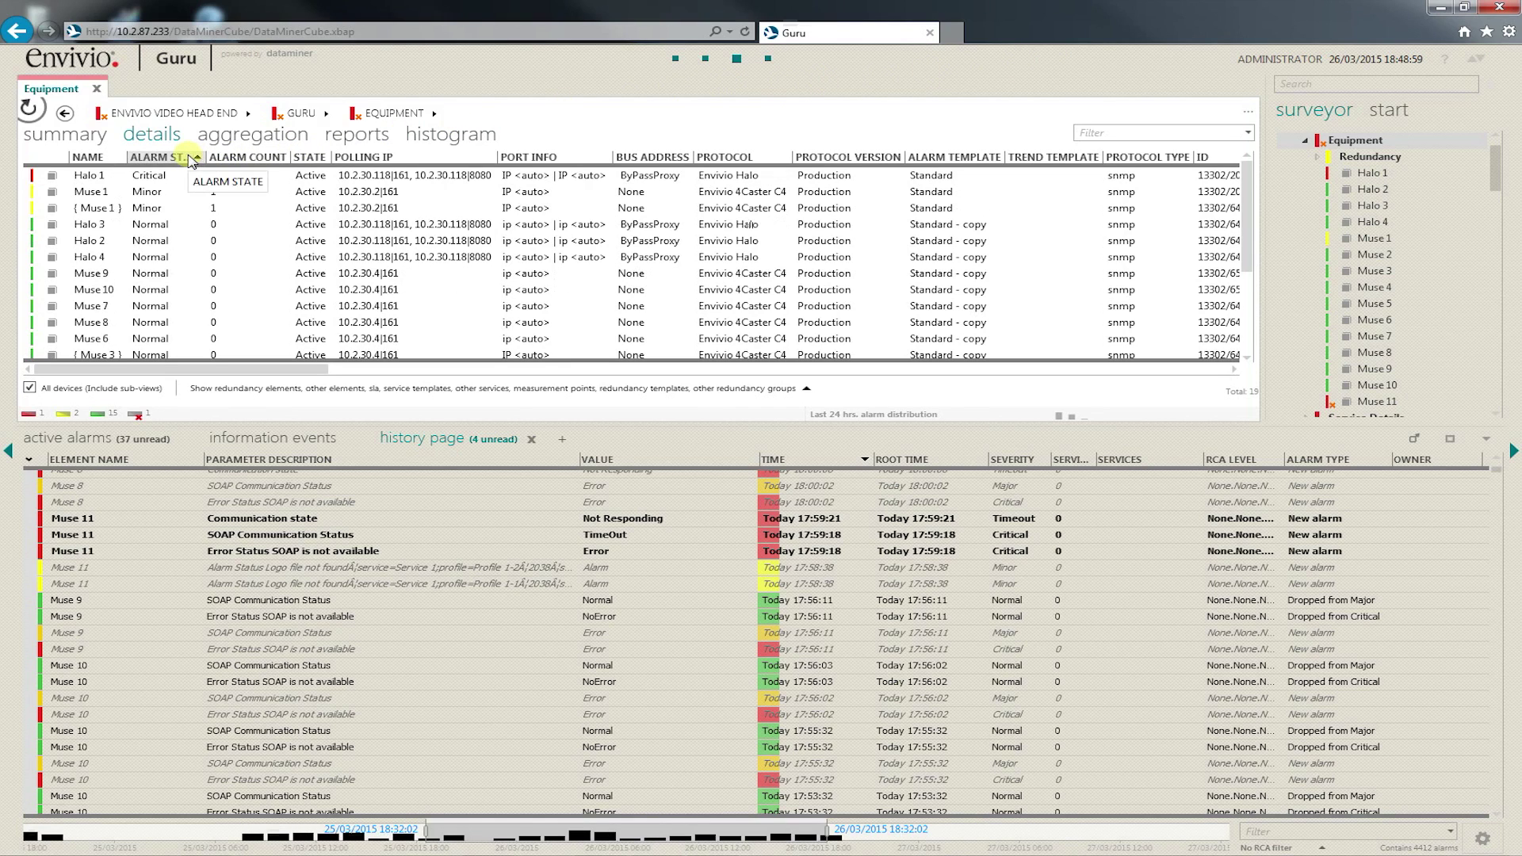
pyautogui.click(97, 159)
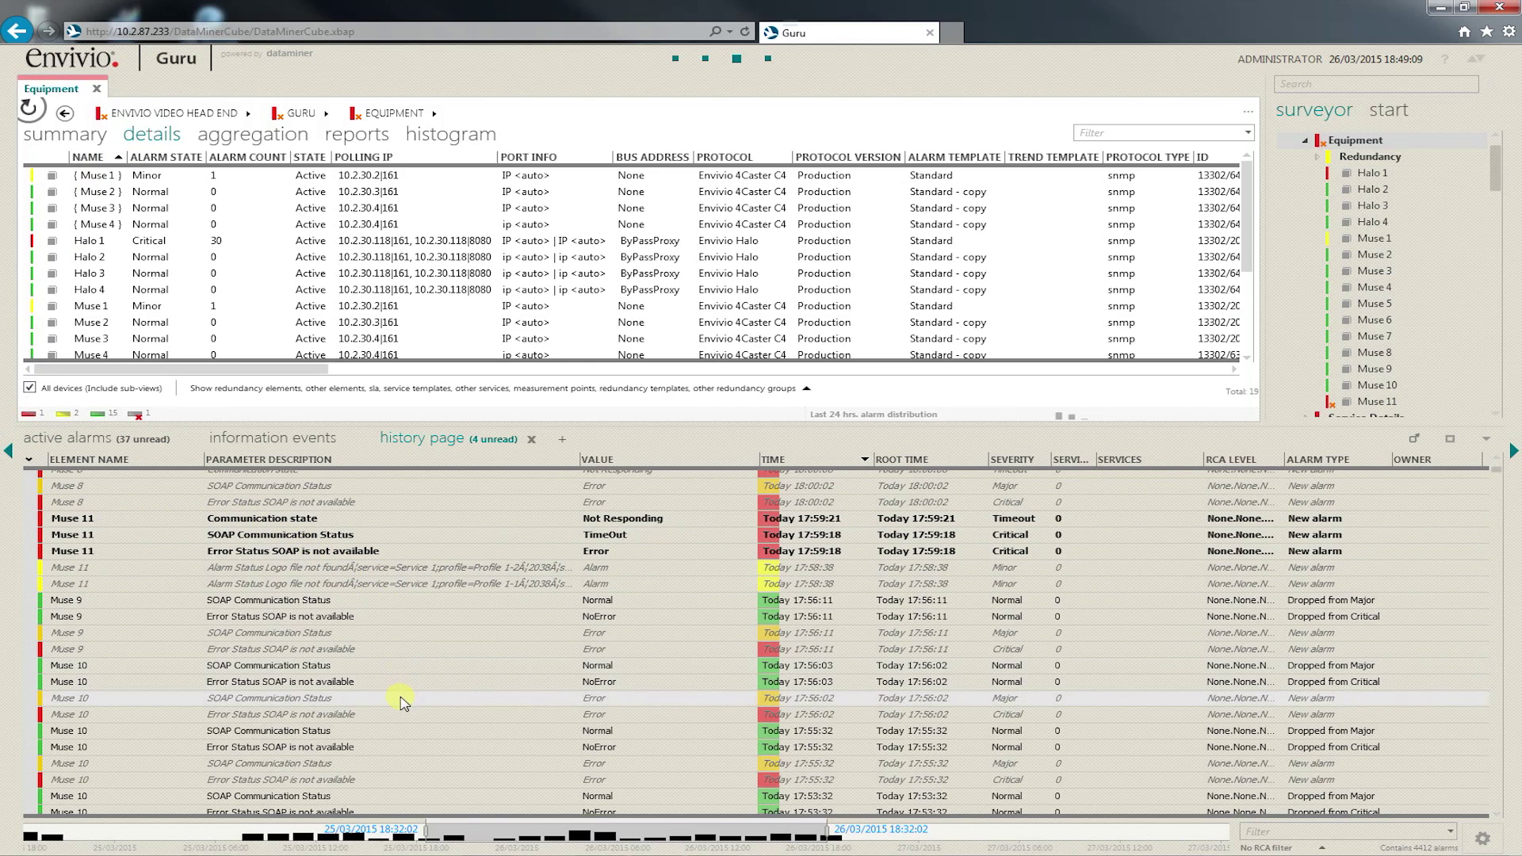
pyautogui.click(705, 60)
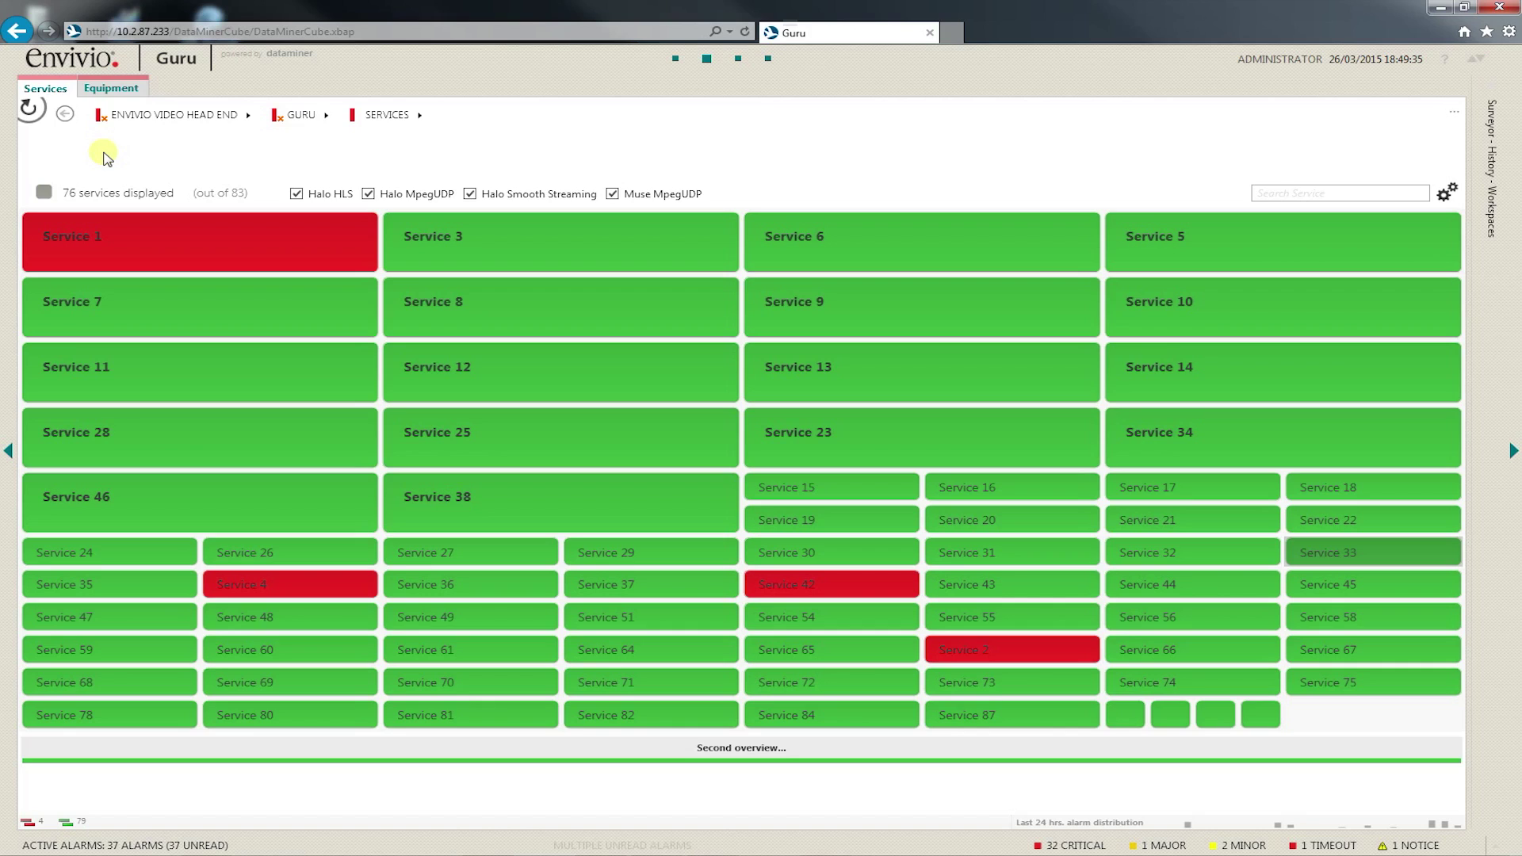
pyautogui.click(613, 194)
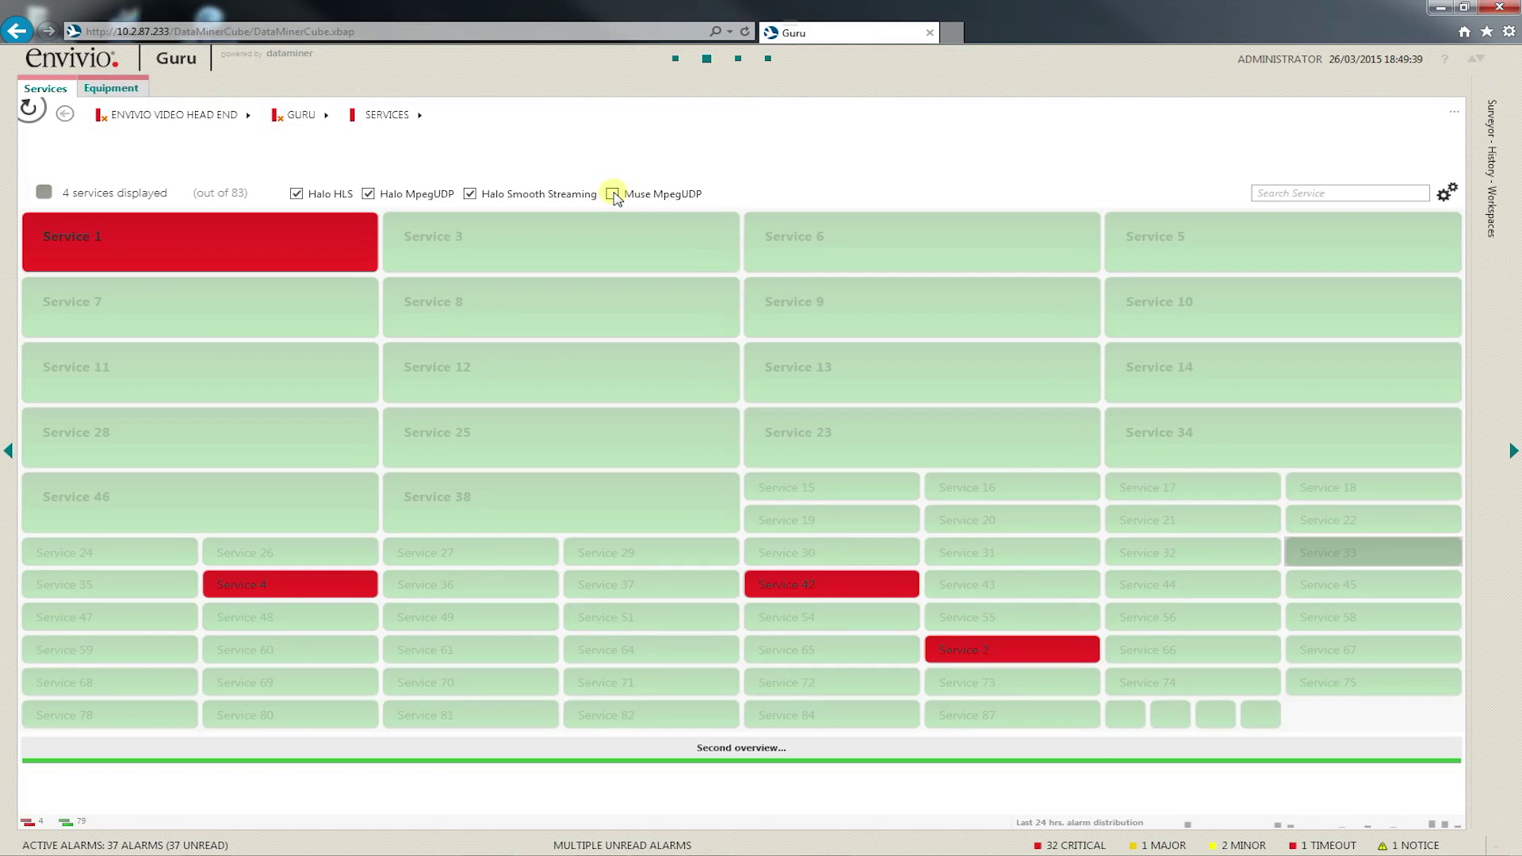
pyautogui.click(612, 194)
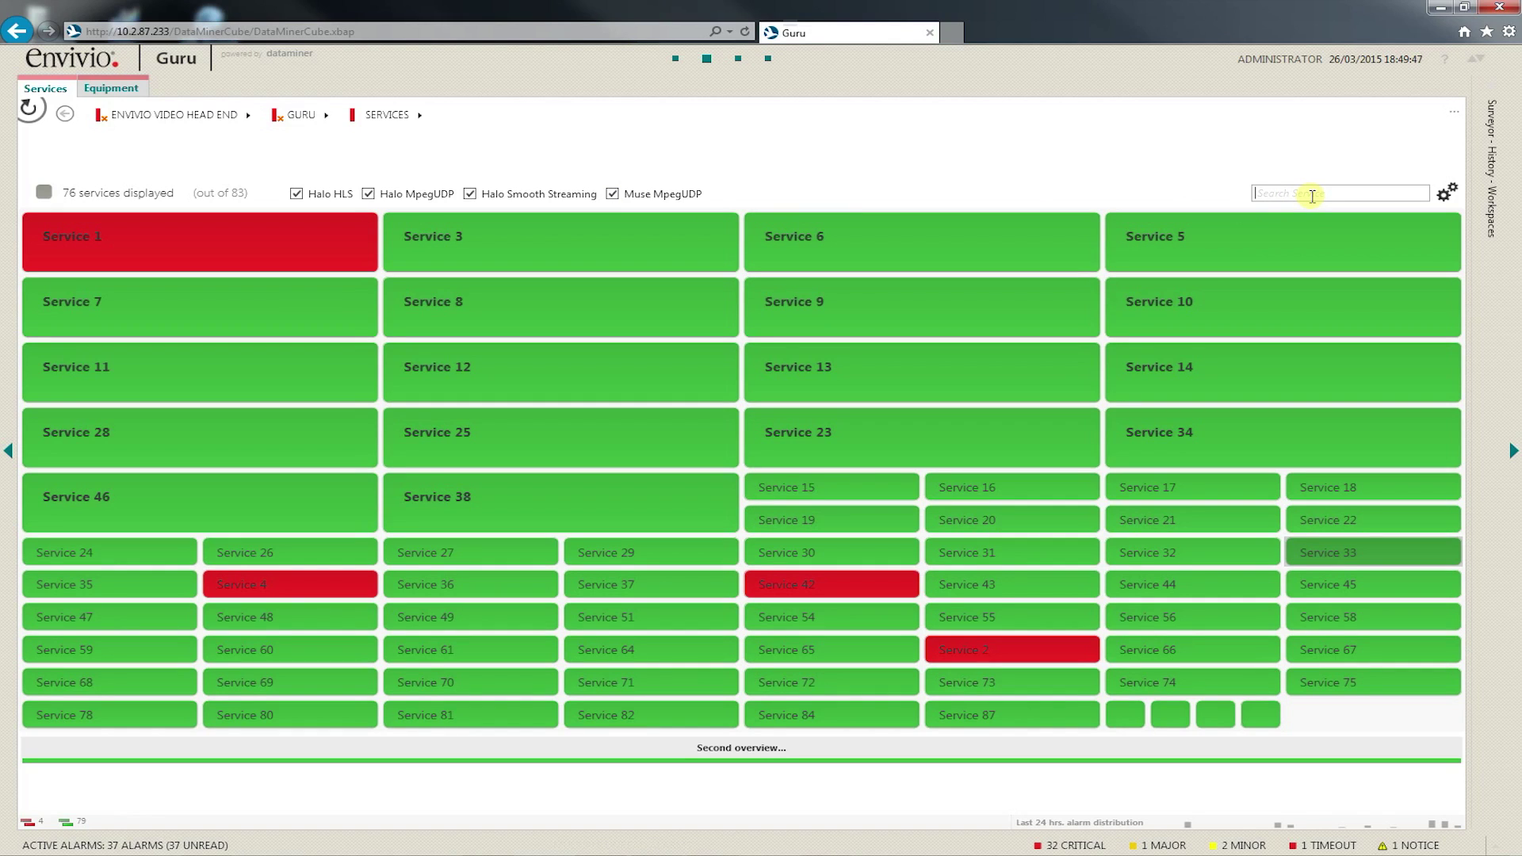
pyautogui.write('43')
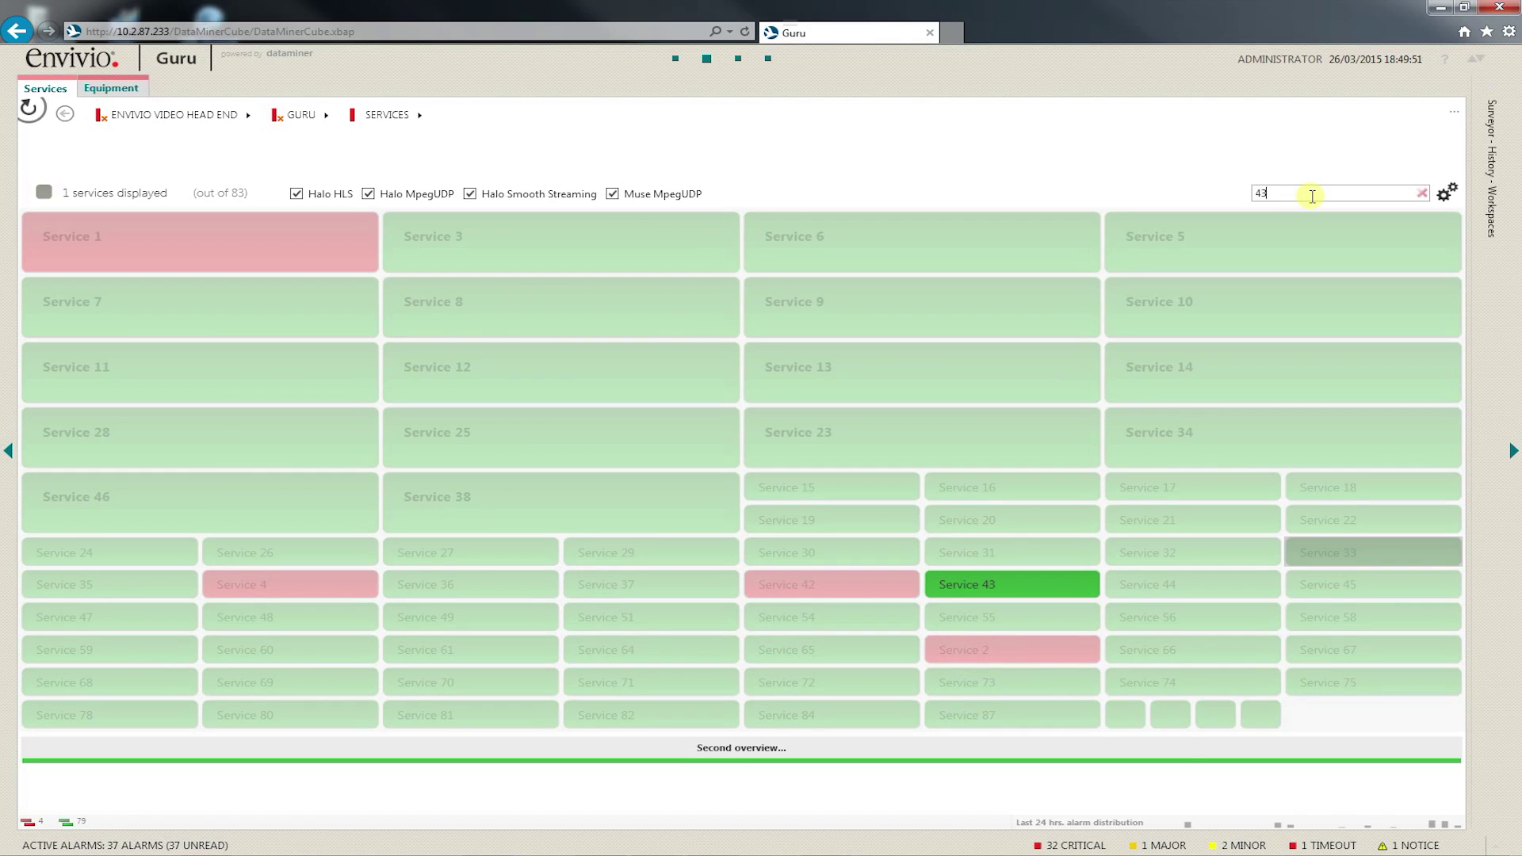
pyautogui.press('BackSpace')
pyautogui.press('BackSpace')
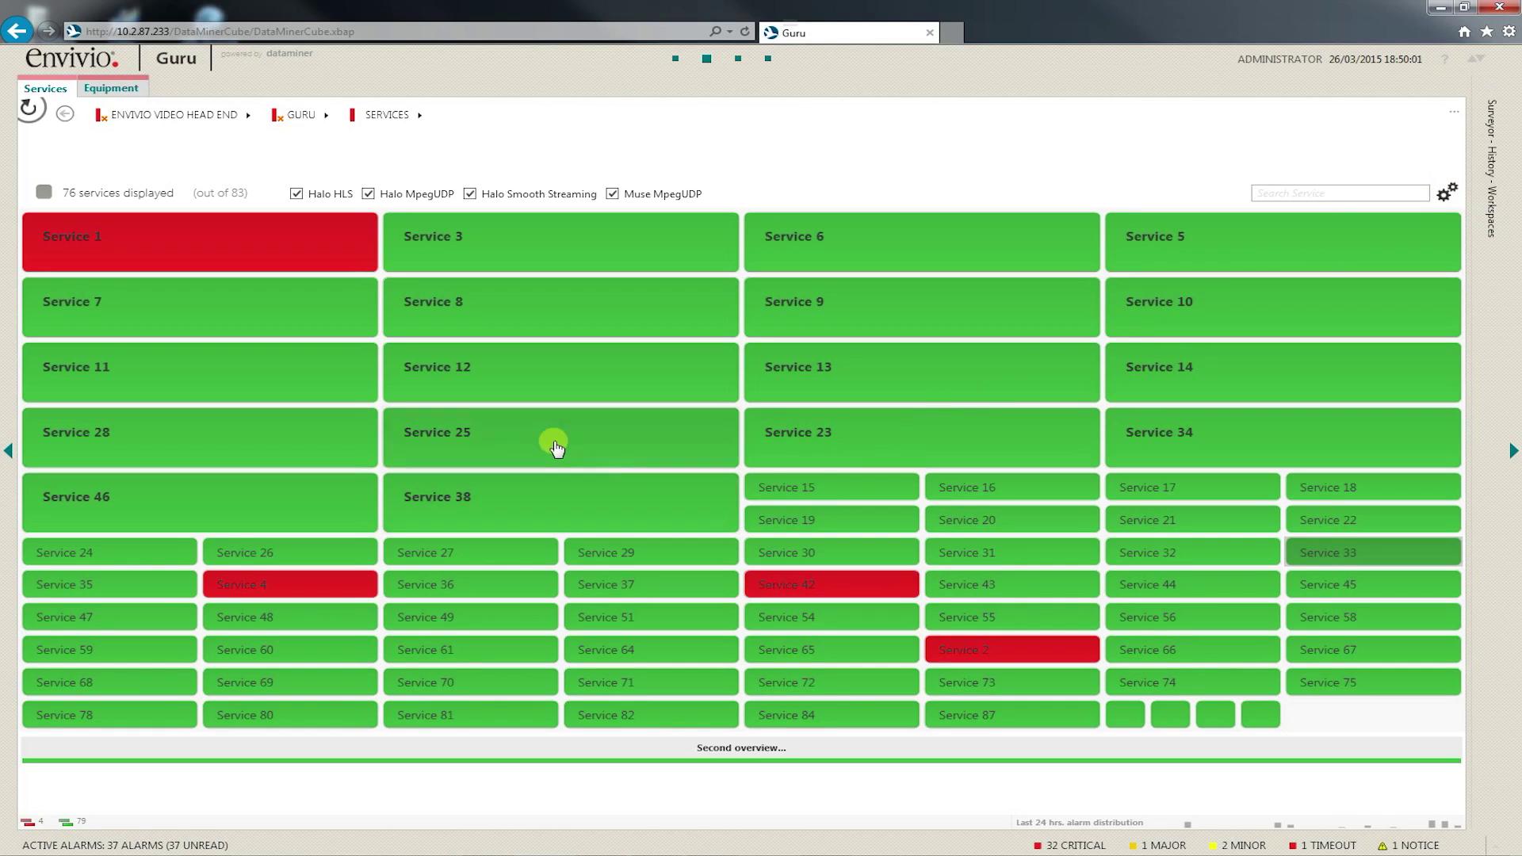
# Review the services configuration table, close it, and open Service 1's Default, Halo HLS and Smooth Streaming variants.
pyautogui.click(1443, 198)
pyautogui.click(918, 198)
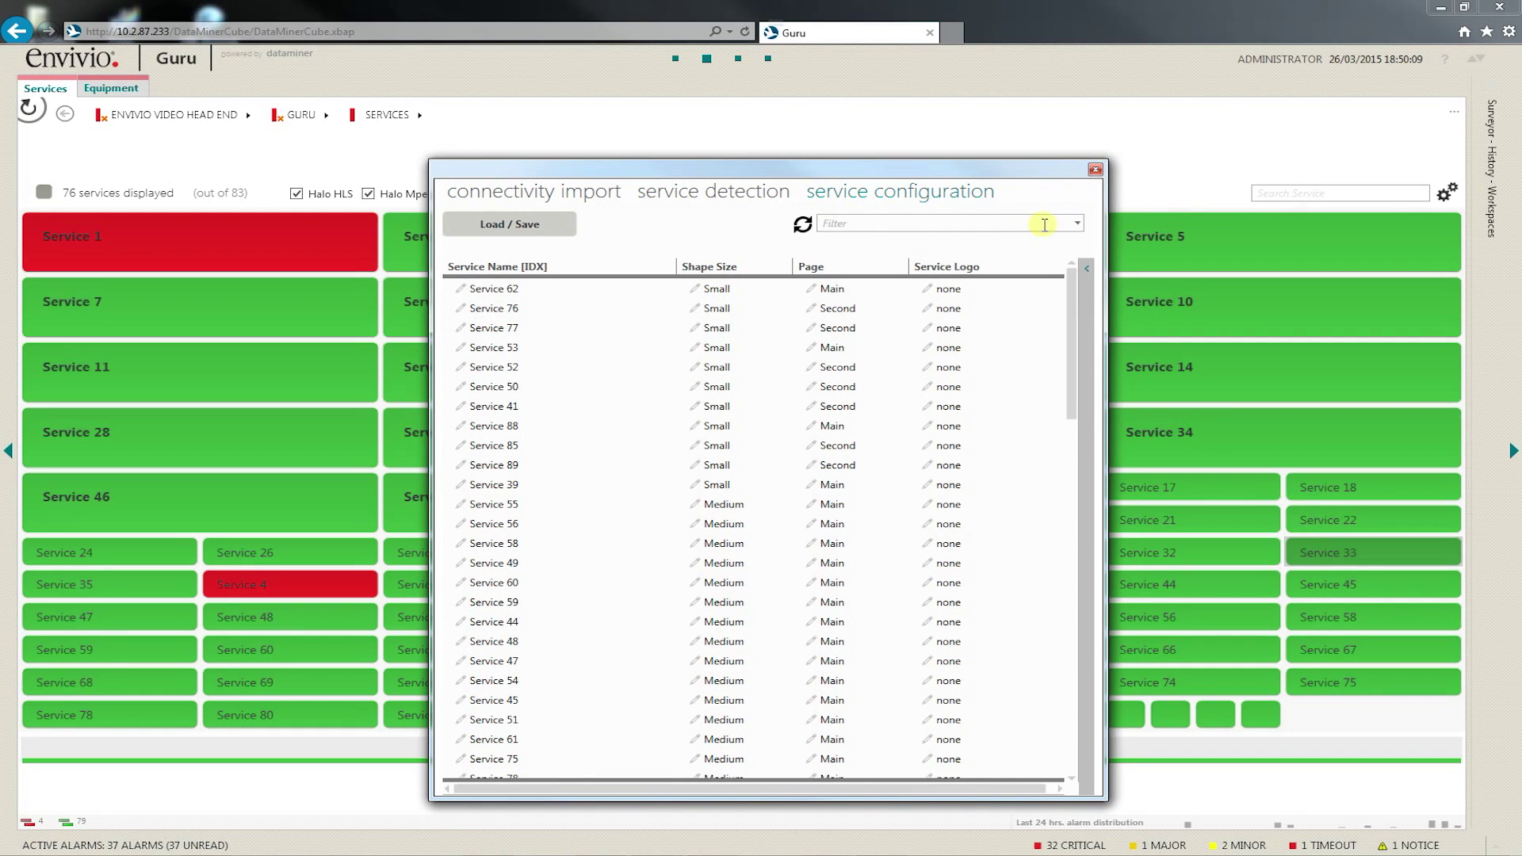
pyautogui.click(1096, 171)
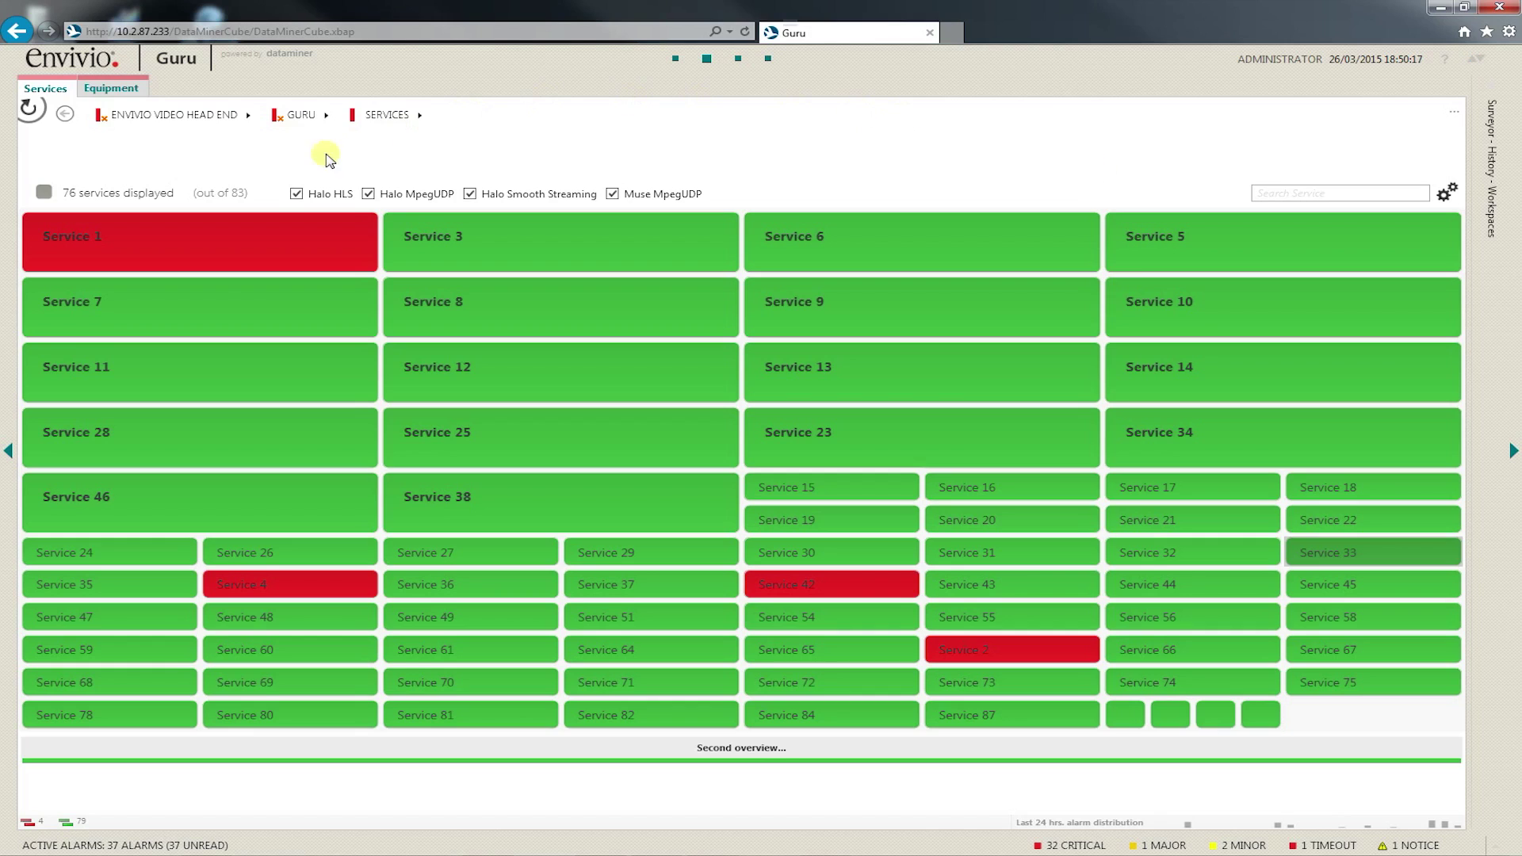
pyautogui.click(259, 237)
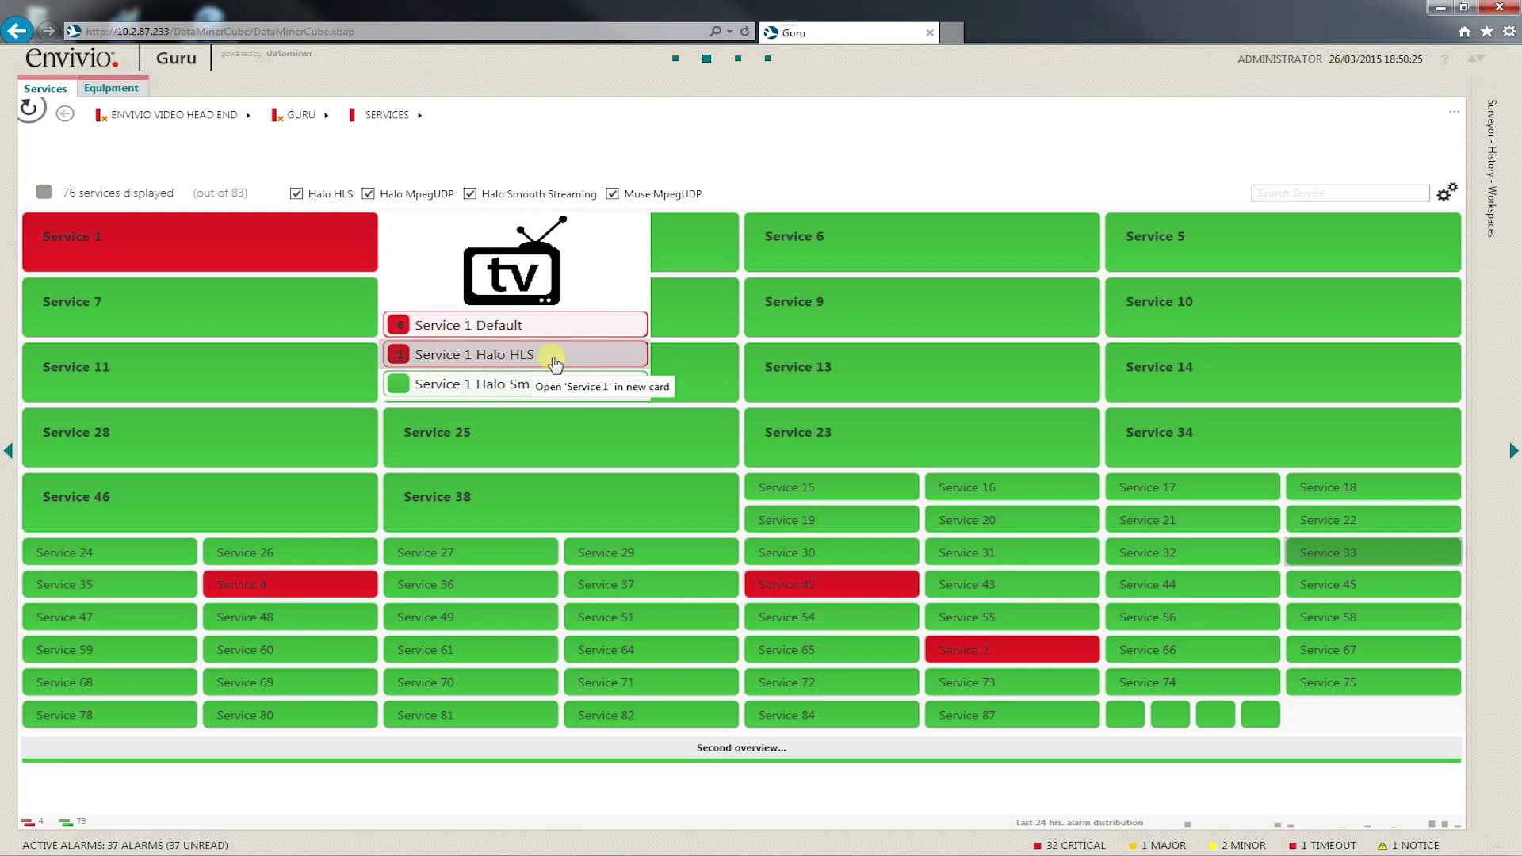
# Open Service 1 Halo HLS and show its packager details: HTTP Live Streaming, live, Started.
pyautogui.click(595, 360)
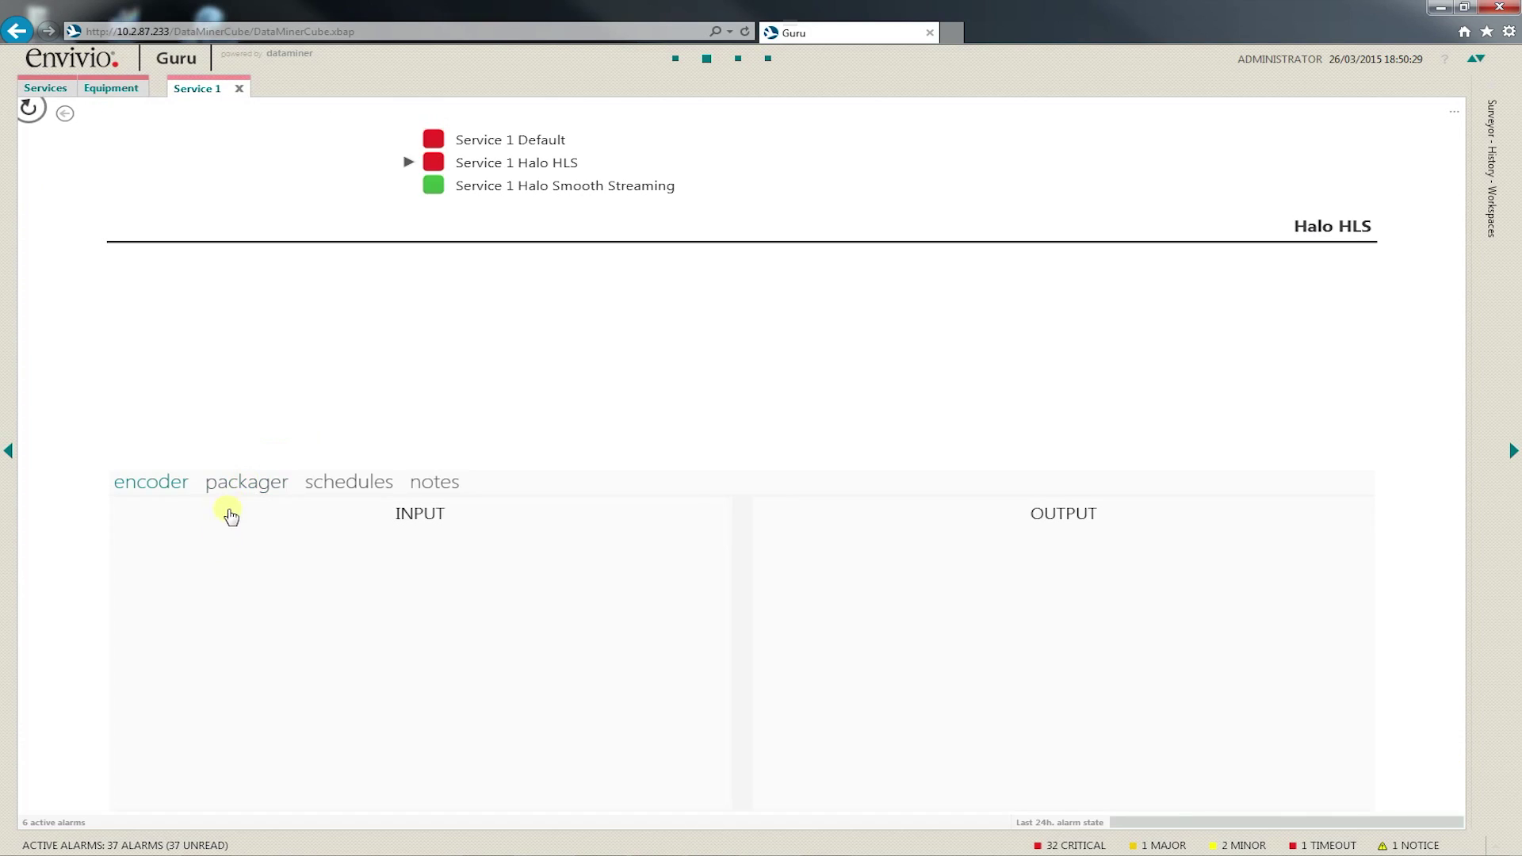
pyautogui.click(237, 484)
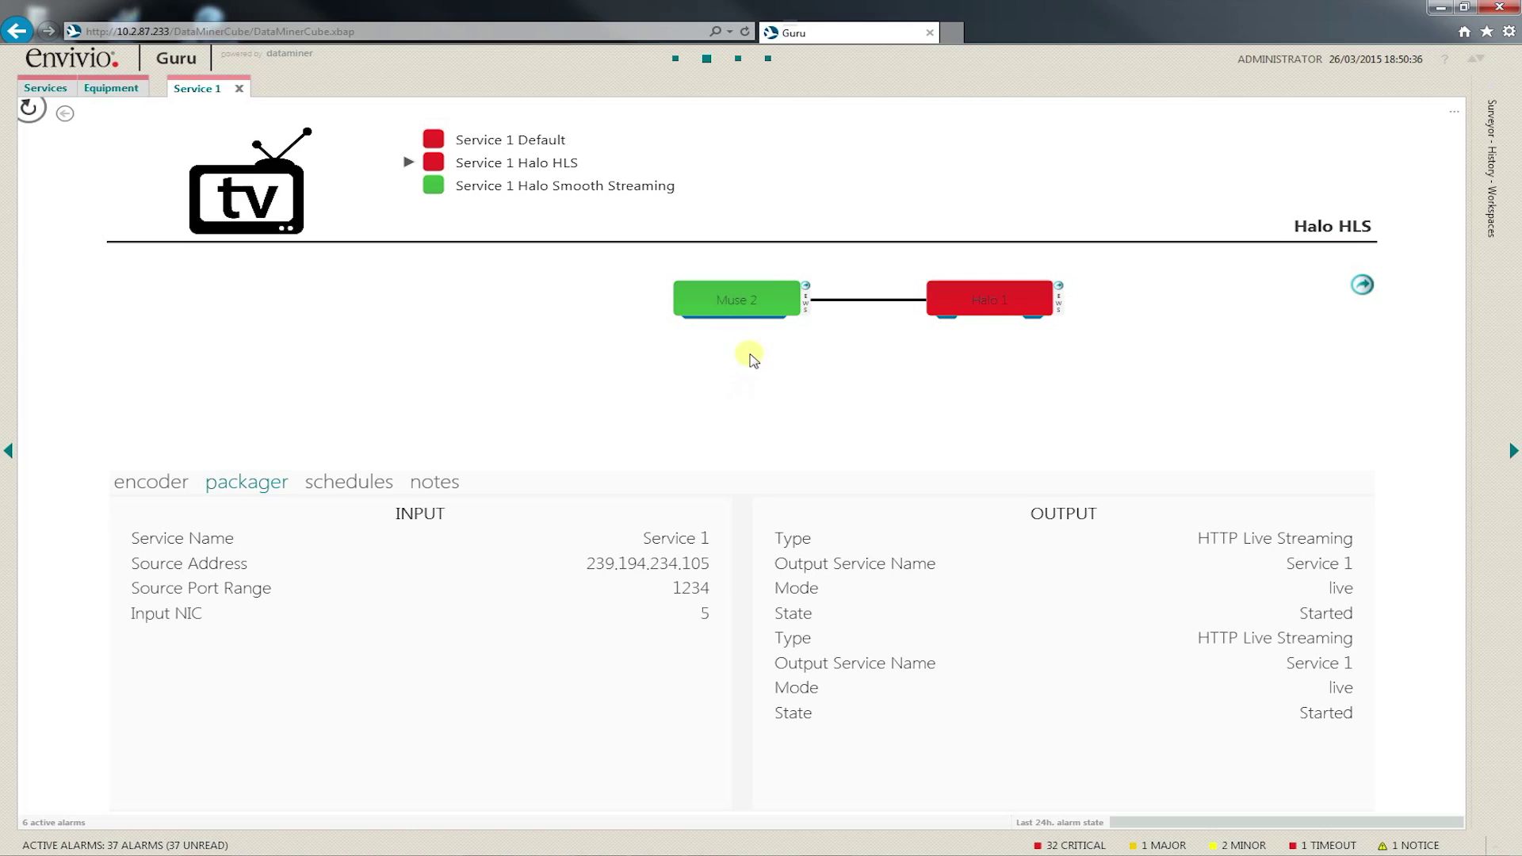
pyautogui.click(999, 318)
# Create a Halo 1 alarm tab showing its 30 alarms, widen the description column, then collapse the panel.
pyautogui.click(1496, 847)
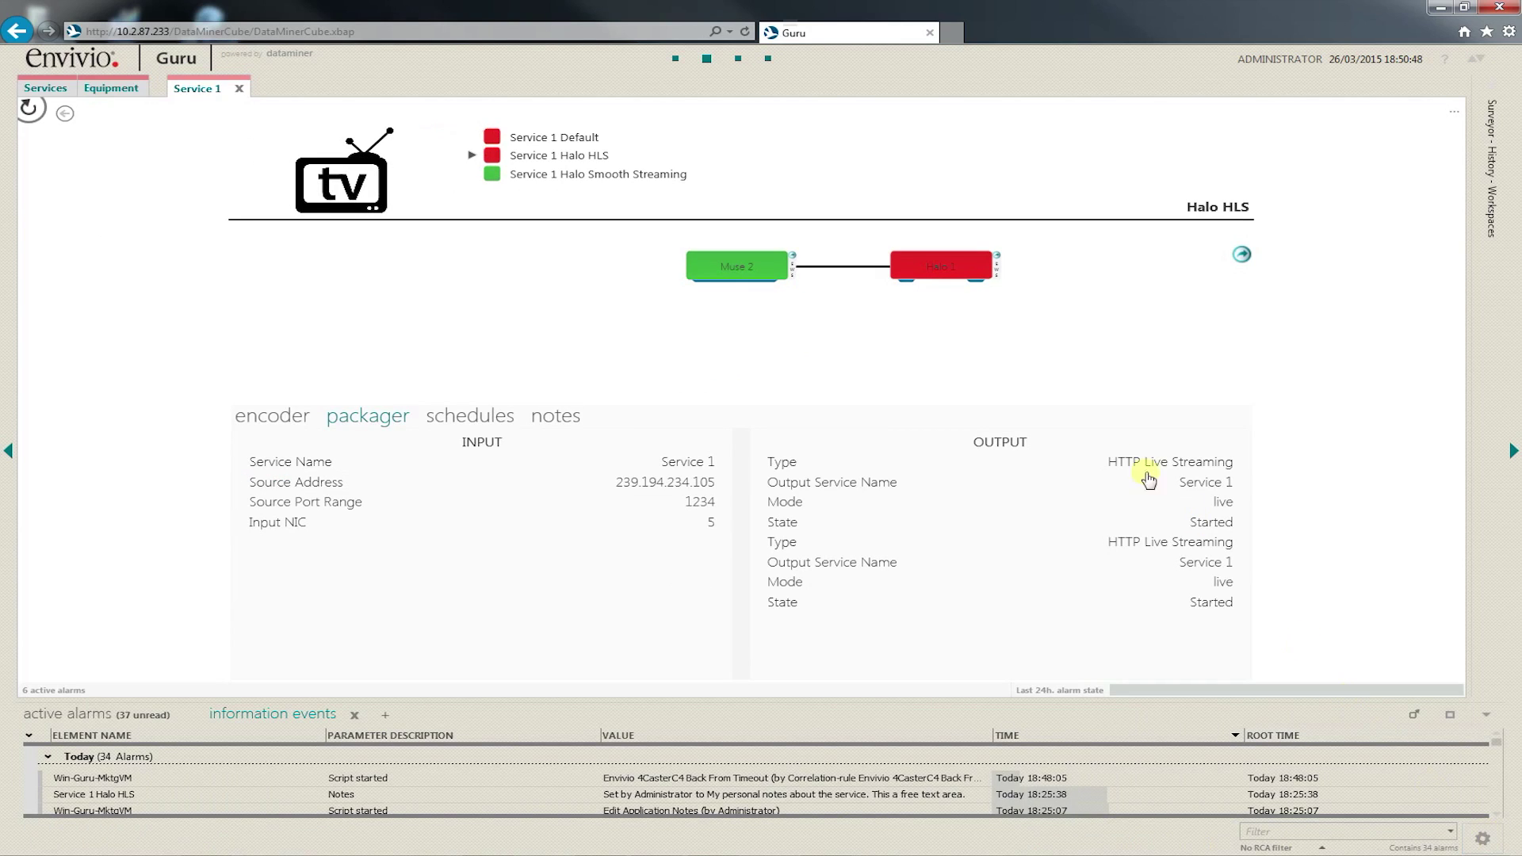
pyautogui.click(935, 267)
pyautogui.moveTo(757, 313)
pyautogui.mouseDown()
pyautogui.moveTo(479, 629)
pyautogui.moveTo(438, 715)
pyautogui.mouseUp()
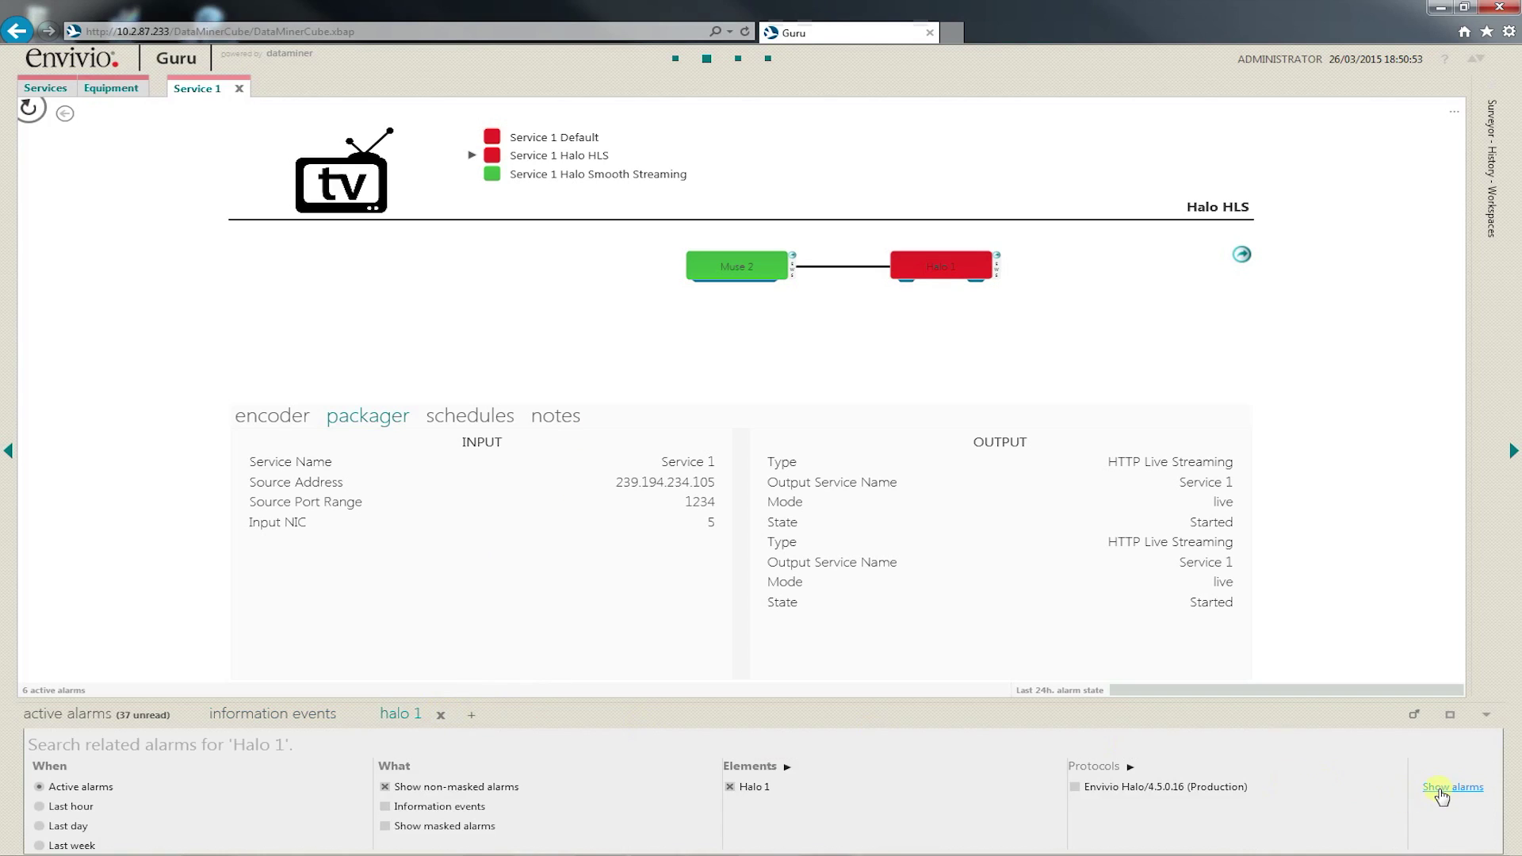
pyautogui.click(1439, 789)
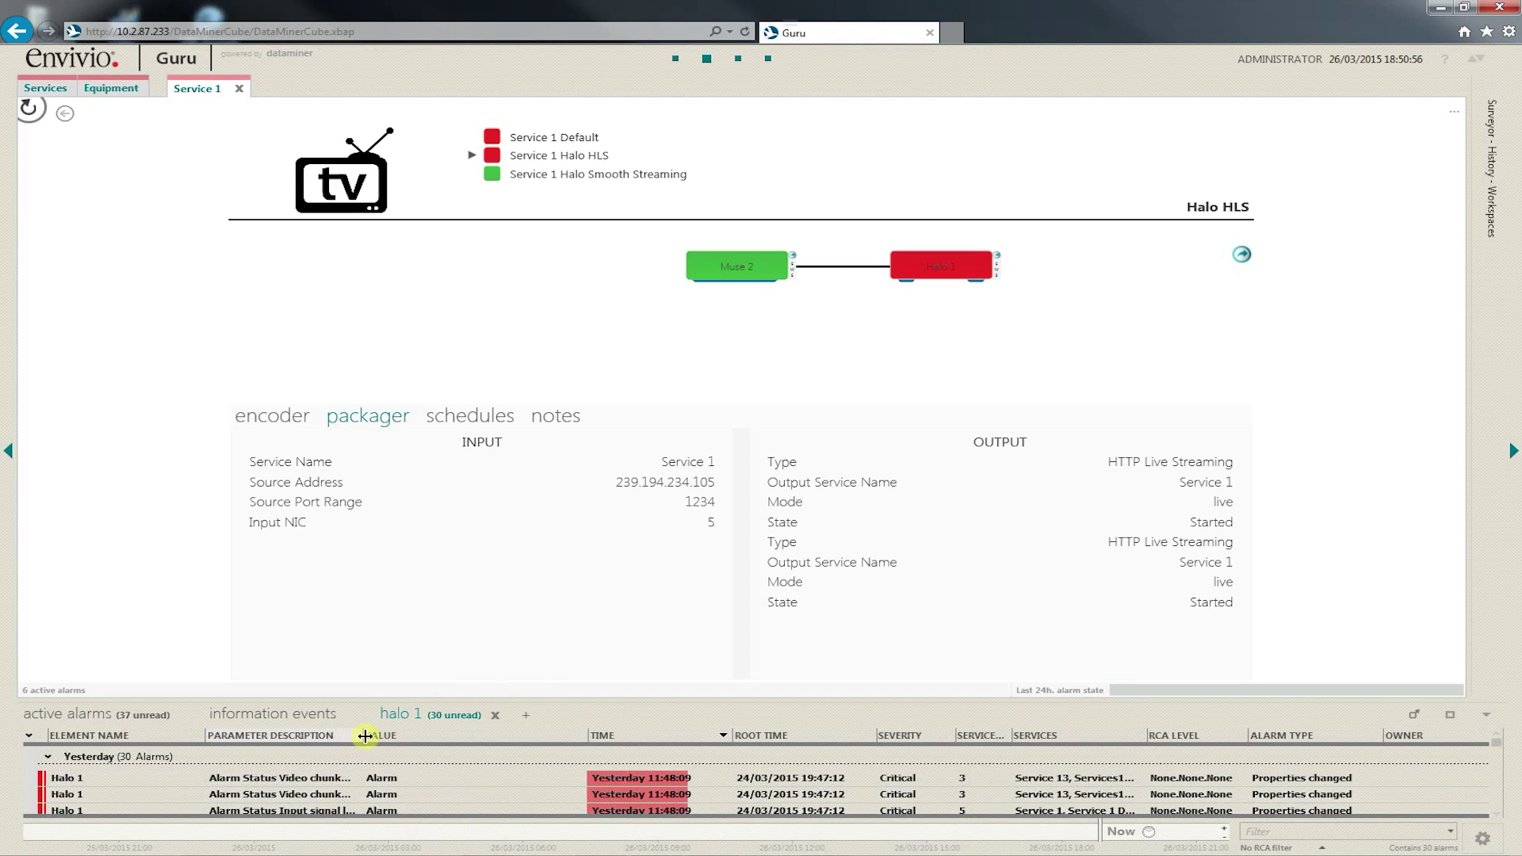
pyautogui.moveTo(364, 736); pyautogui.dragTo(808, 735)
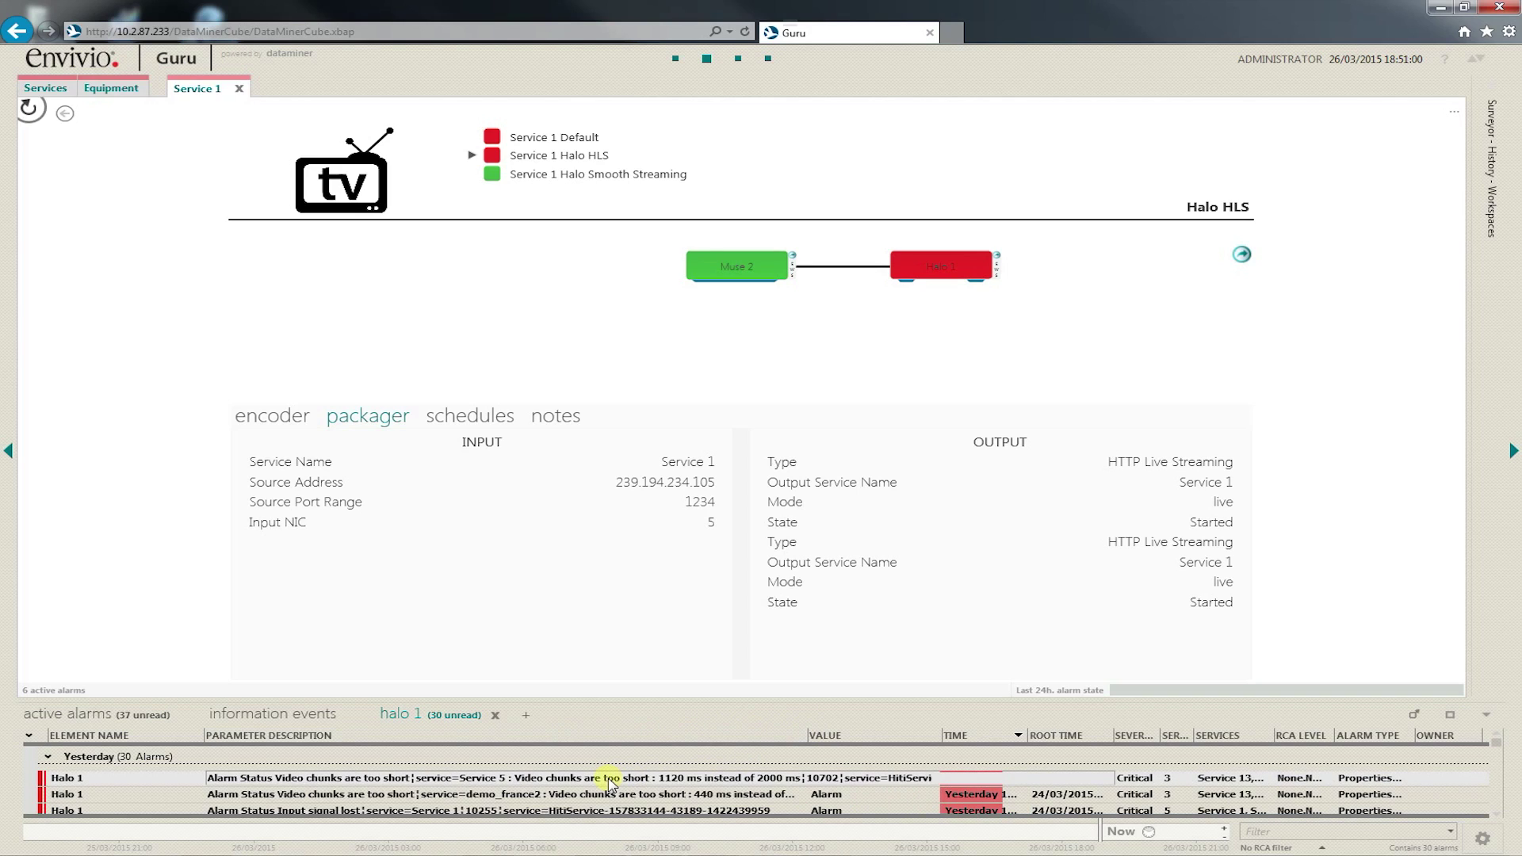
pyautogui.click(1486, 715)
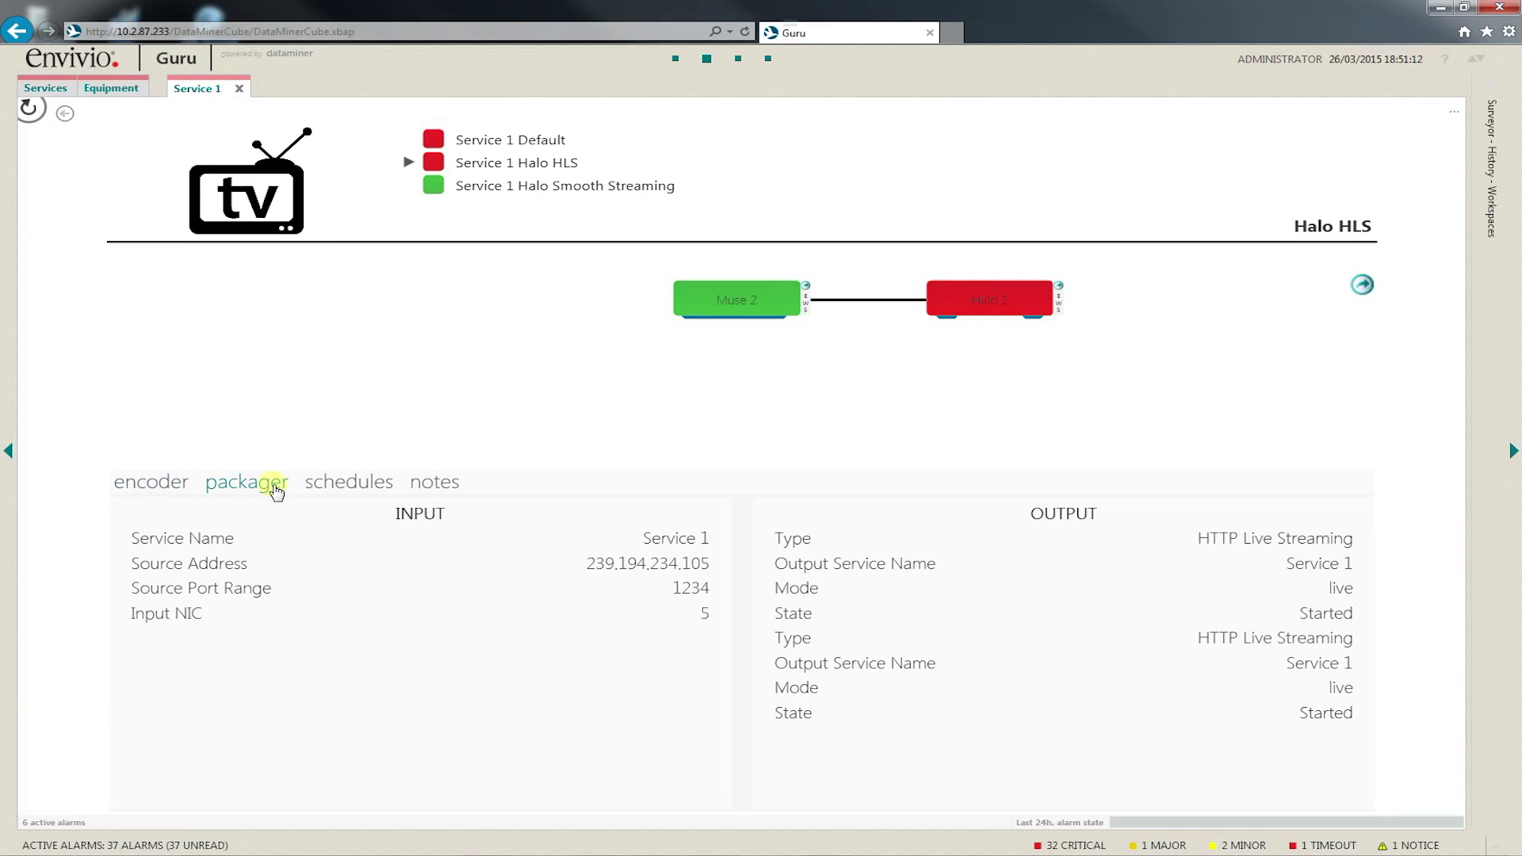
# Check Service 1's scheduled jobs and notes, then return to the Equipment overview of 15 devices.
pyautogui.click(347, 485)
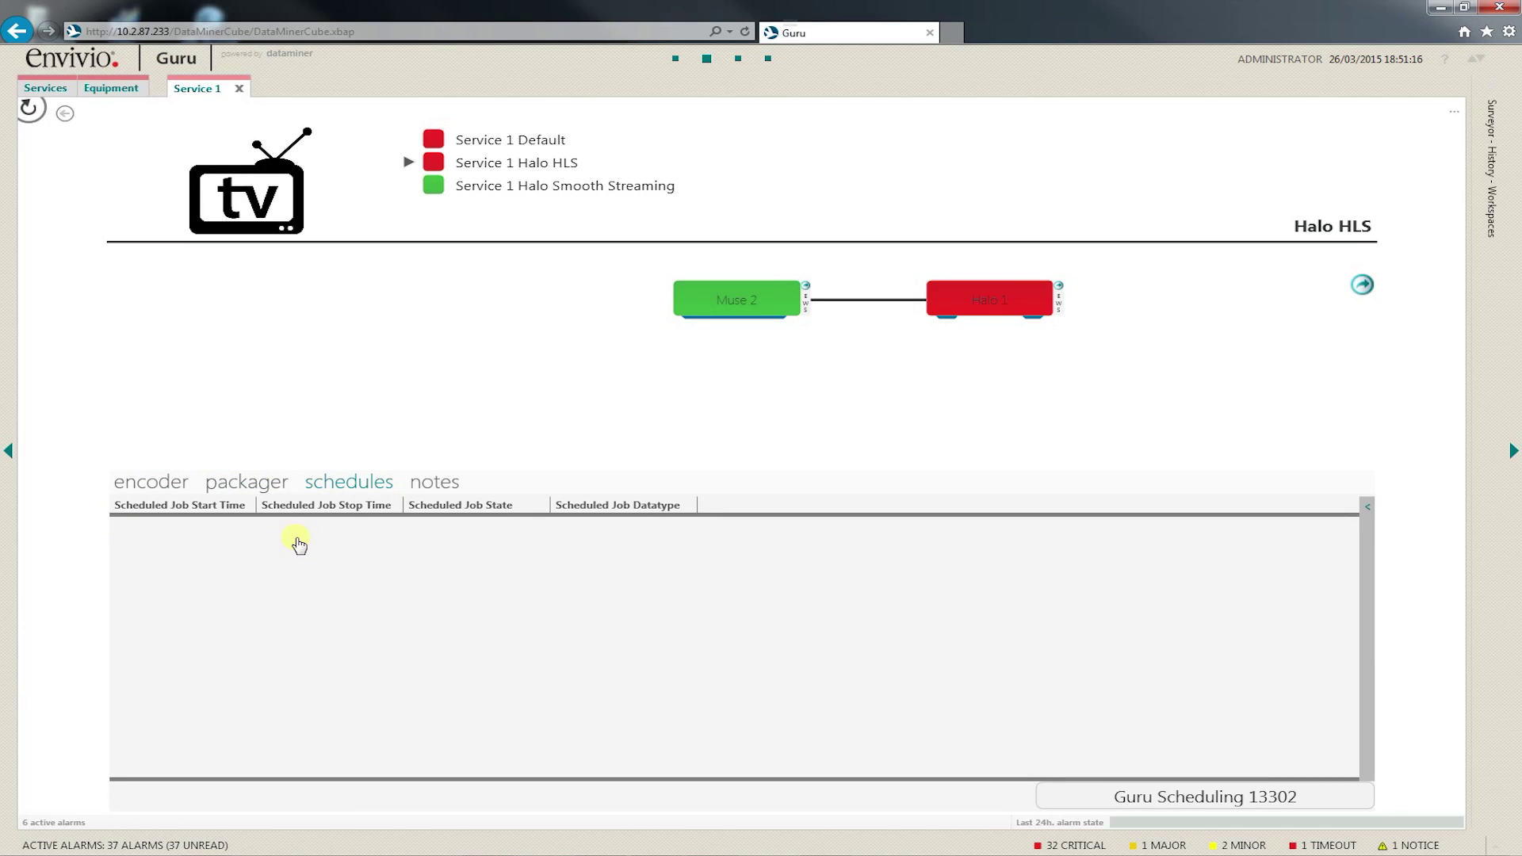
pyautogui.click(429, 485)
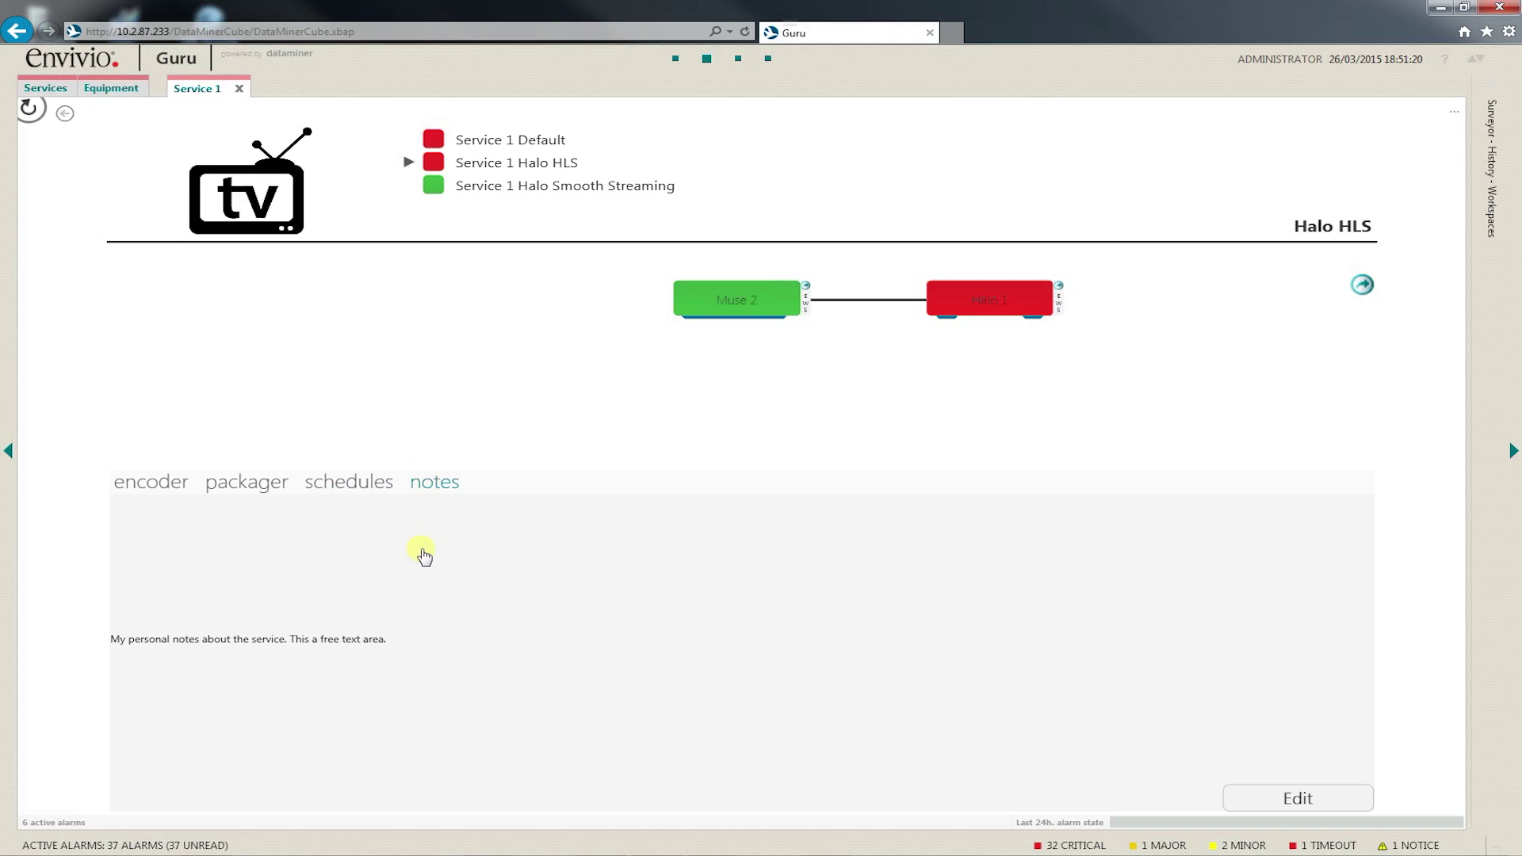
pyautogui.click(111, 89)
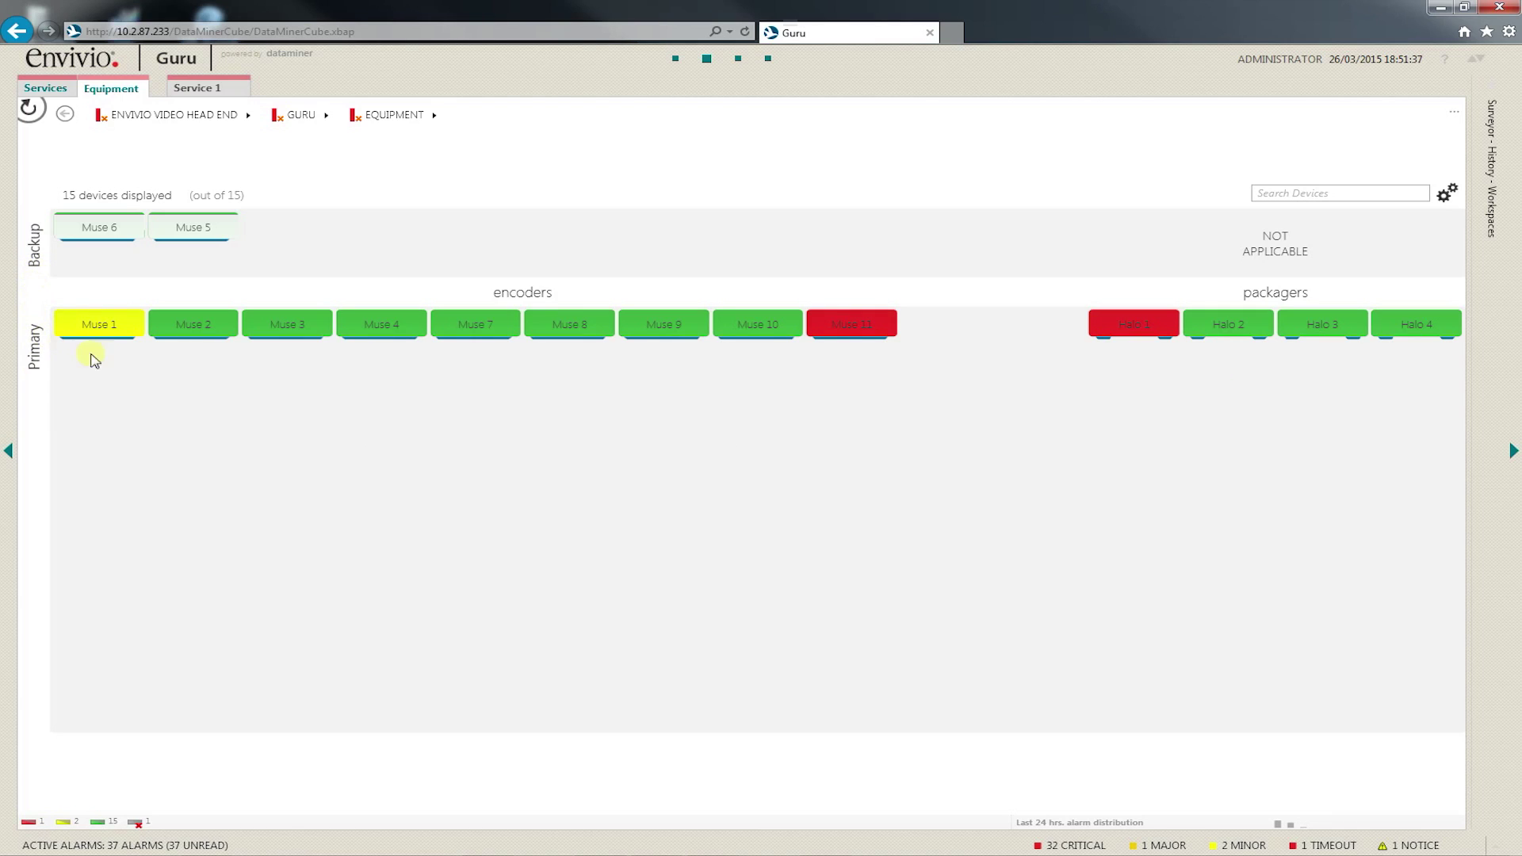
# Open the Muse 2 encoder's card with its CPU, memory, power and disk panels.
pyautogui.click(179, 328)
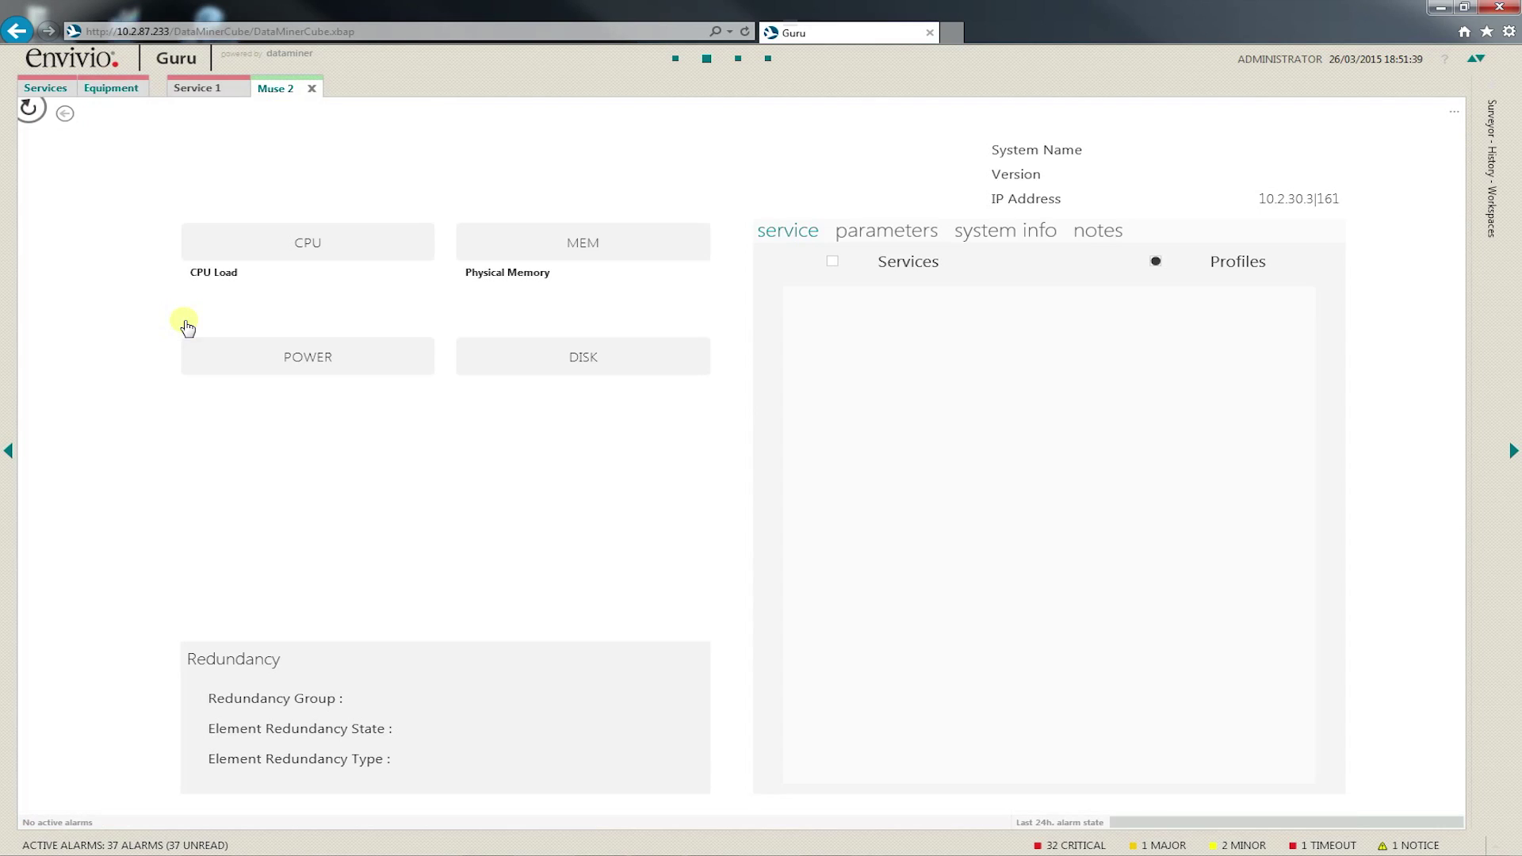